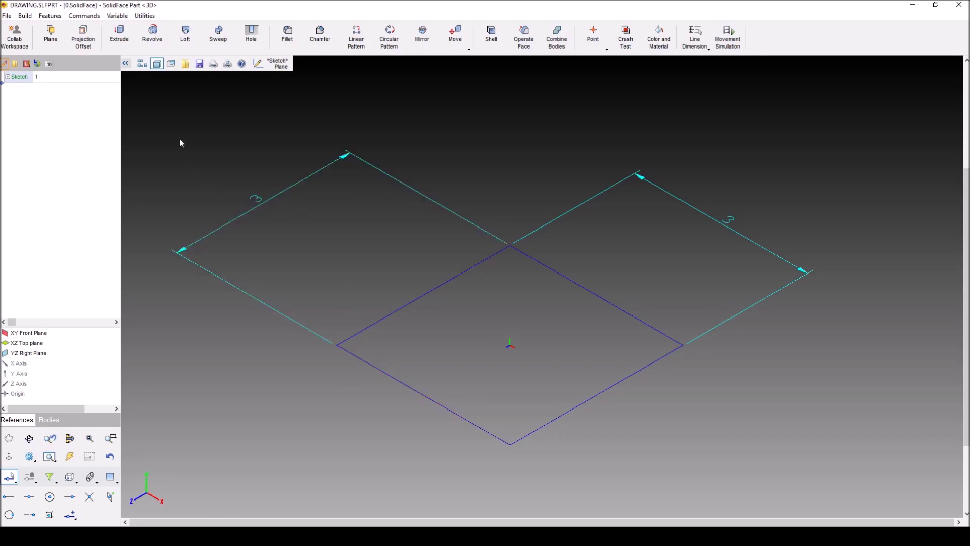
Extrude the 3 by 3 square profile upward as a boss with a Direction 1 distance of 0.5.
left_click(119, 36)
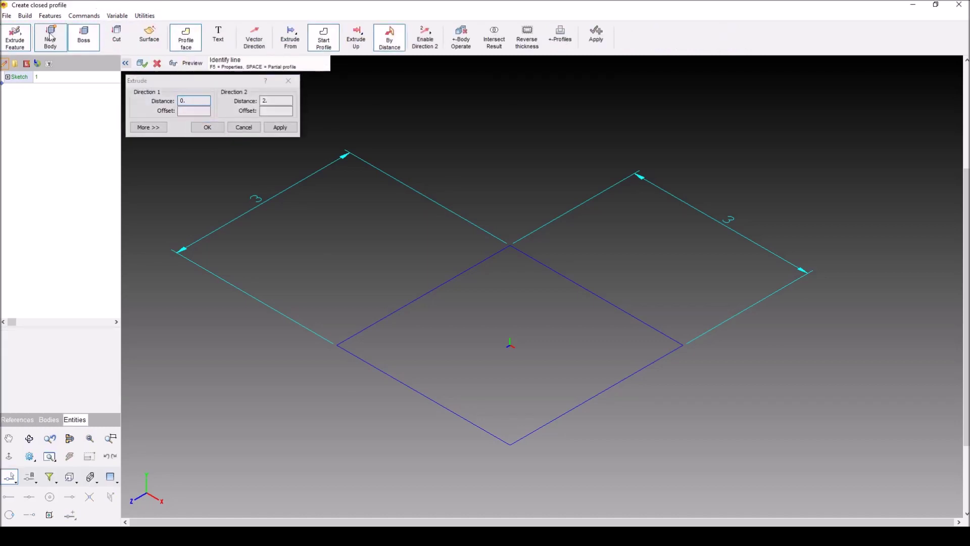
left_click(203, 45)
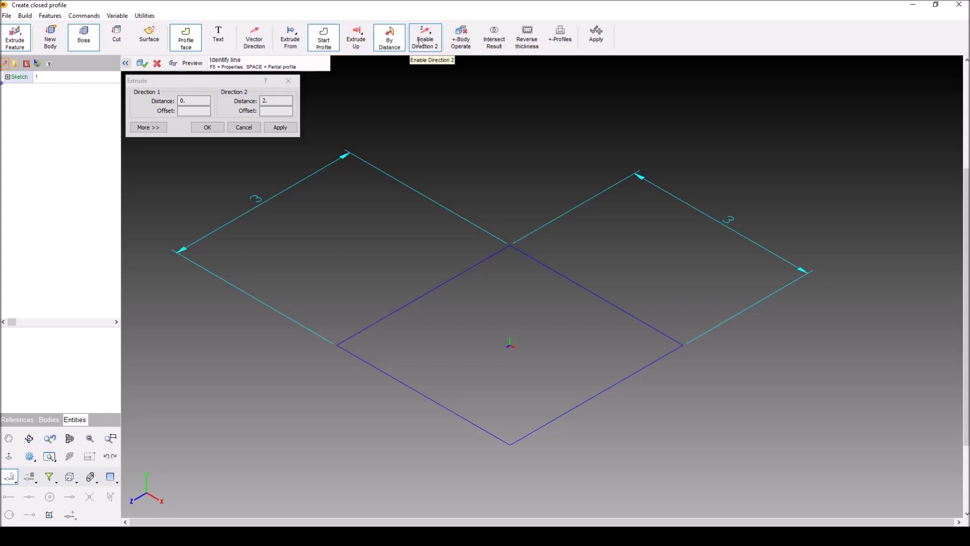
left_click(383, 39)
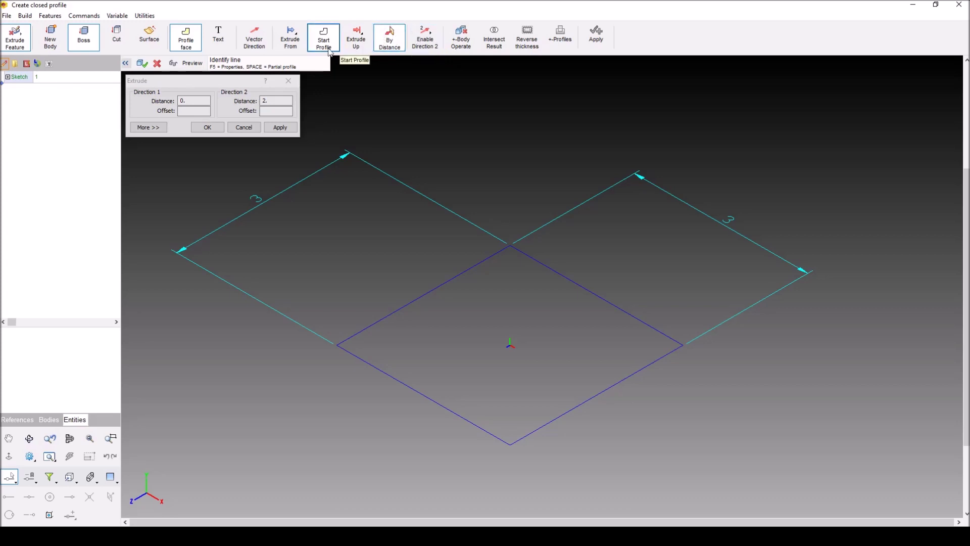
left_click(197, 40)
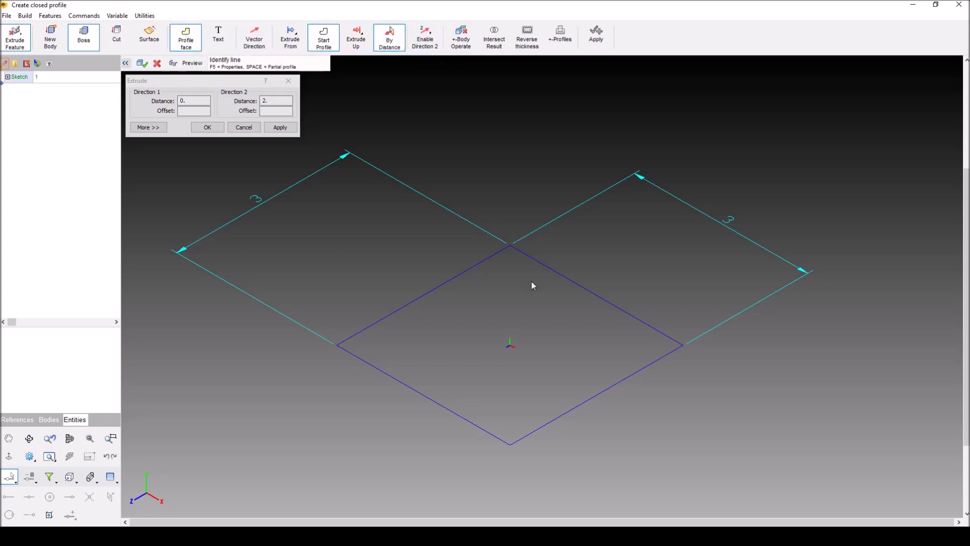
left_click(543, 266)
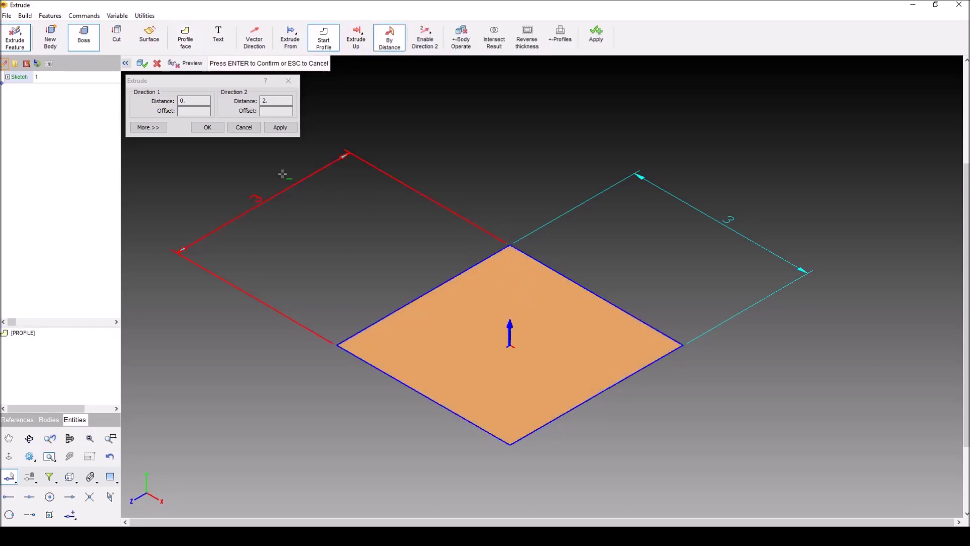
left_click(191, 102)
left_click_drag(195, 103, 162, 103)
type(".5")
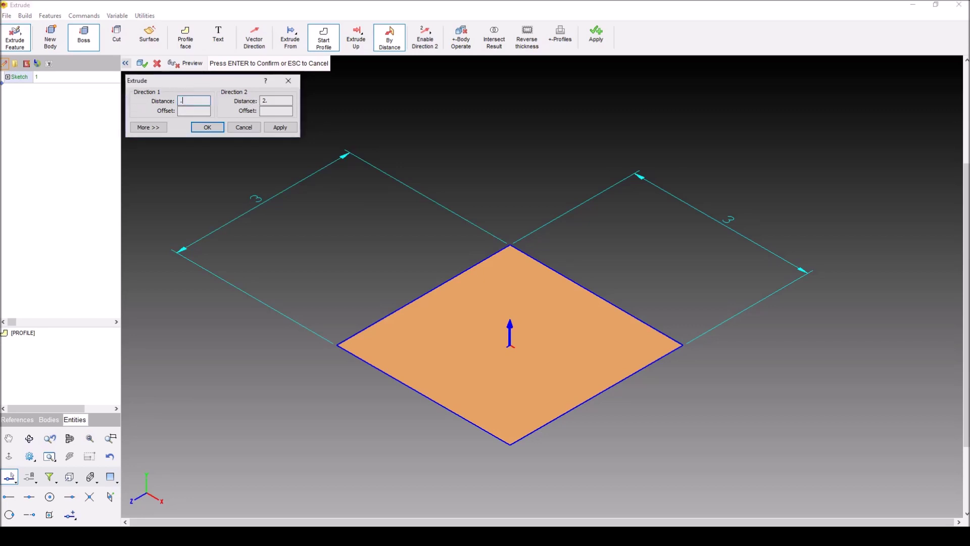
left_click(286, 130)
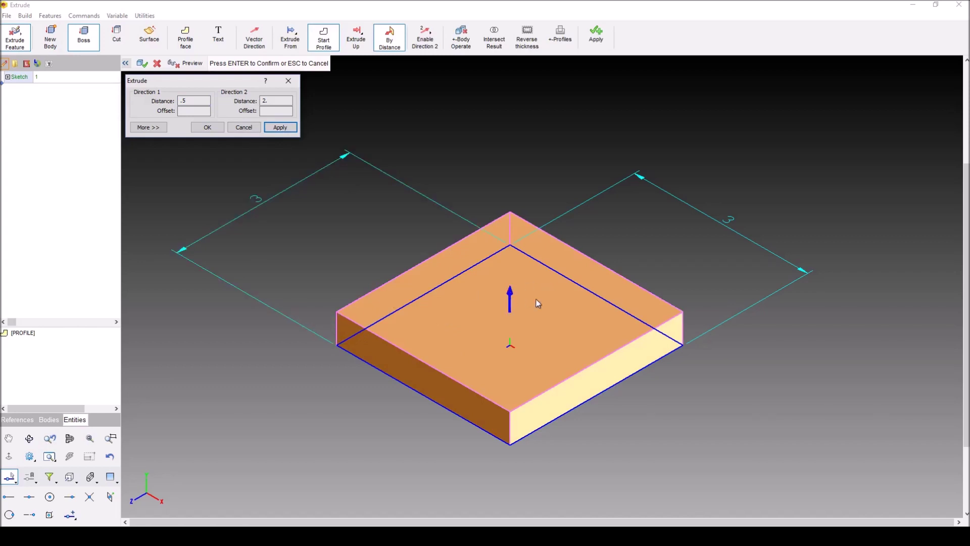
Stretch the extrusion preview upward to a height of about 2.03 using its direction arrow.
left_click(510, 292)
left_click_drag(516, 230, 511, 152)
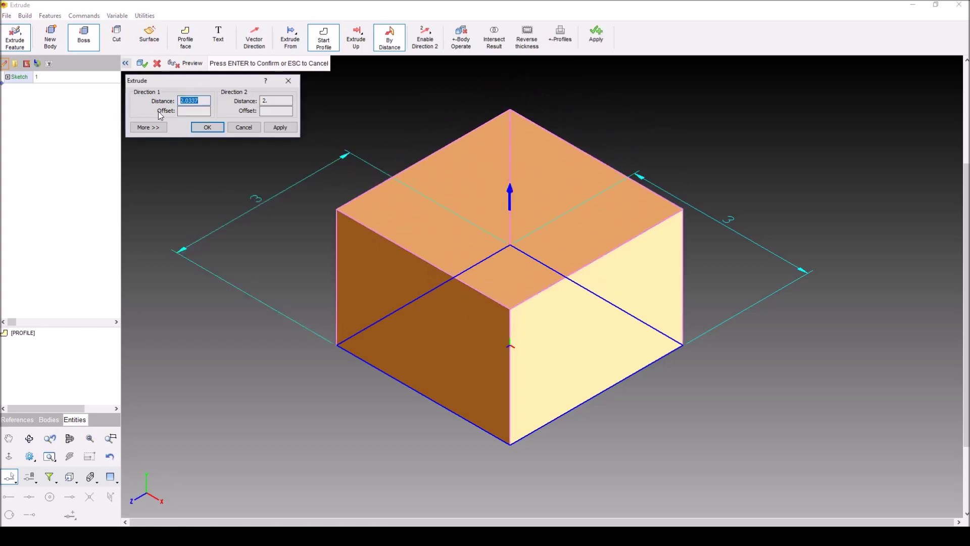
Set the Direction 1 distance to 0.5 and finish the boss extrusion.
type(".5")
left_click(279, 128)
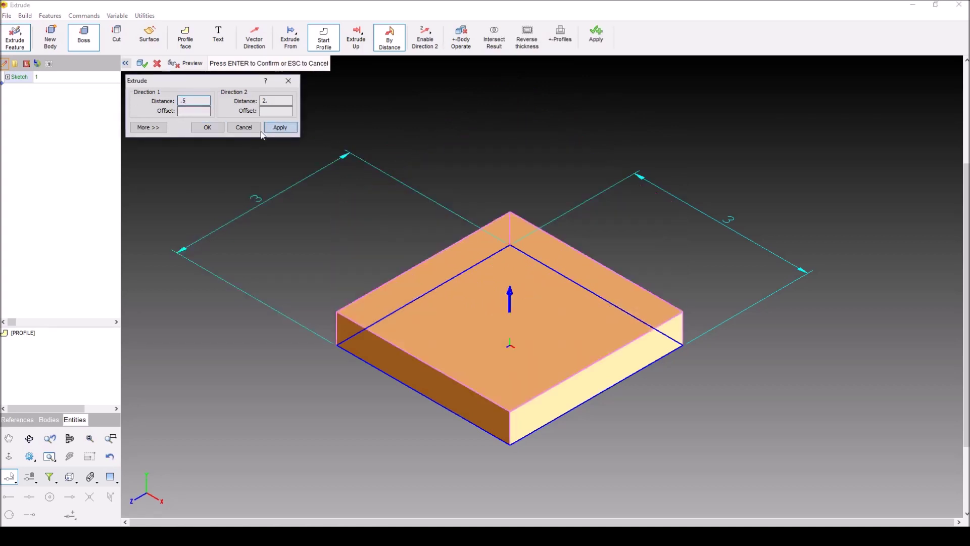
left_click(209, 129)
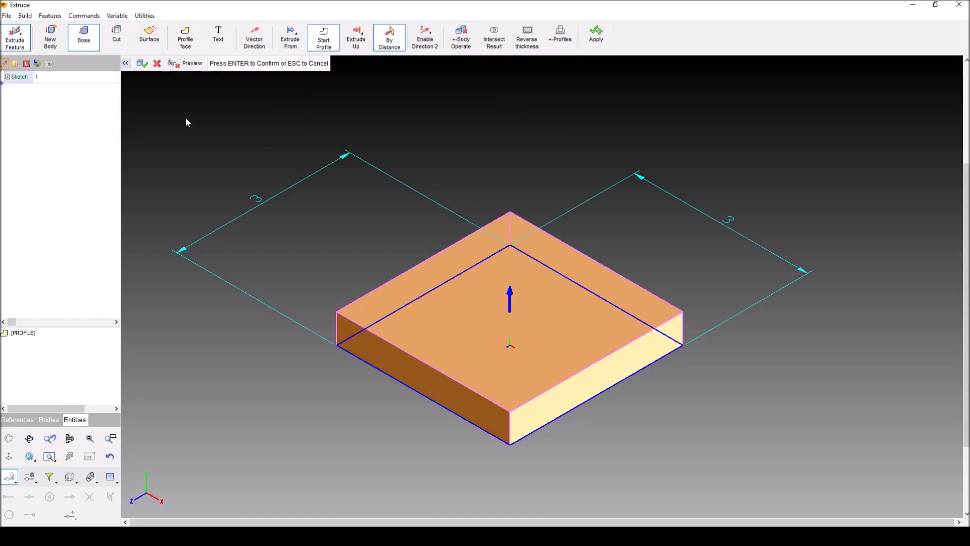
left_click(146, 66)
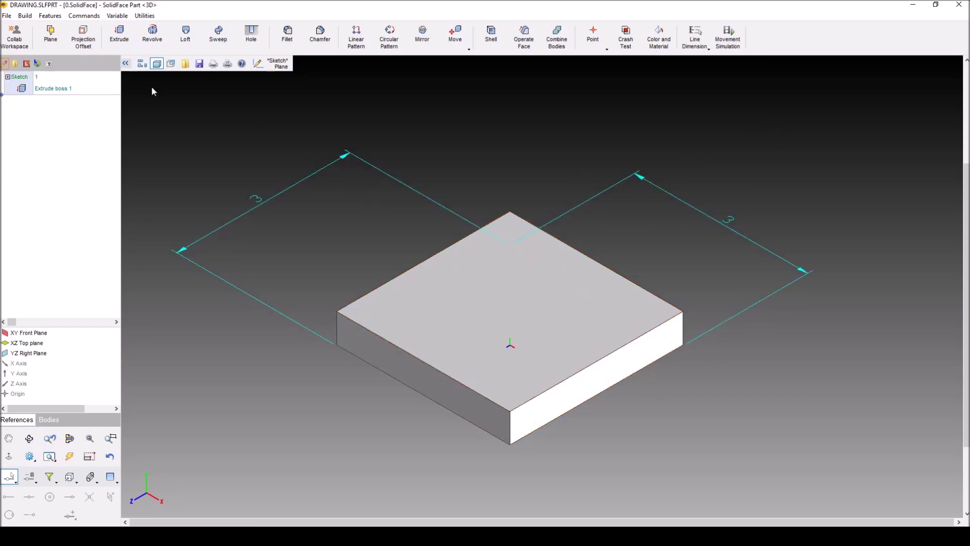
Start a new sketch on the top face of the square plate.
left_click(469, 303)
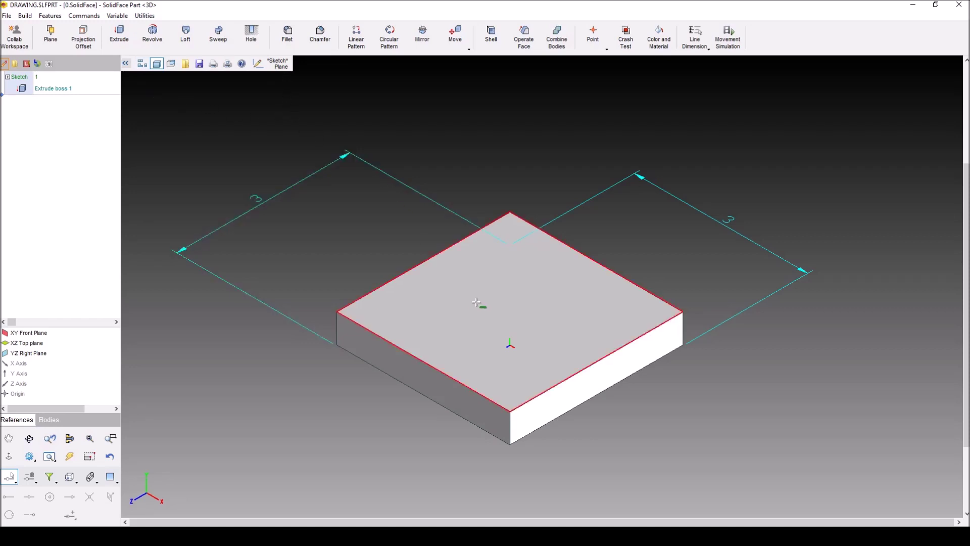
left_click(278, 64)
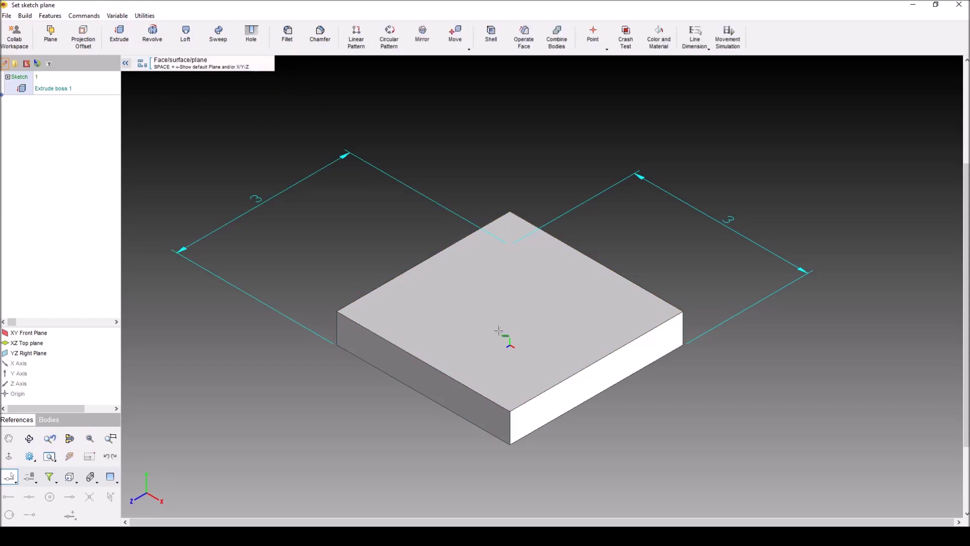
left_click(477, 315)
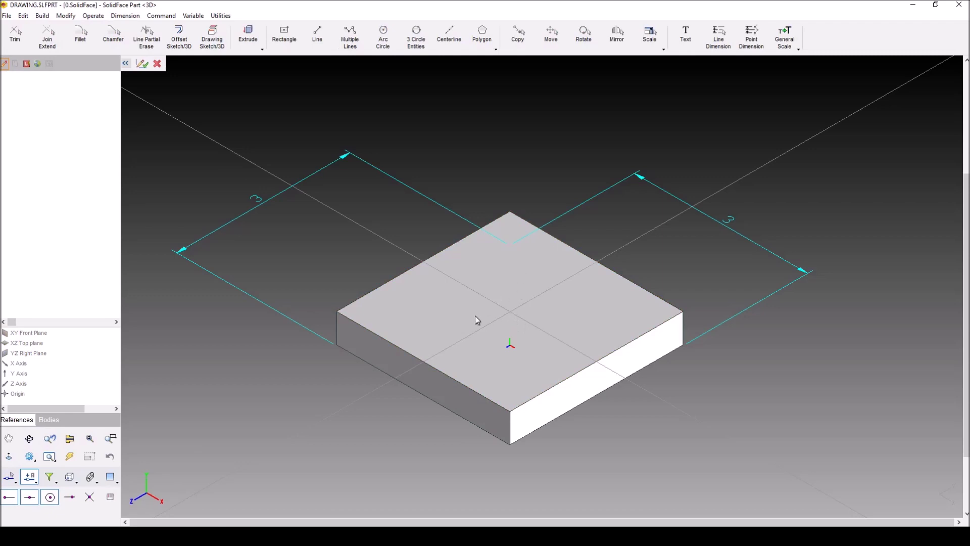
Sketch a circle centred on the plate's top face, well inside its edges, and finish the sketch.
left_click(383, 35)
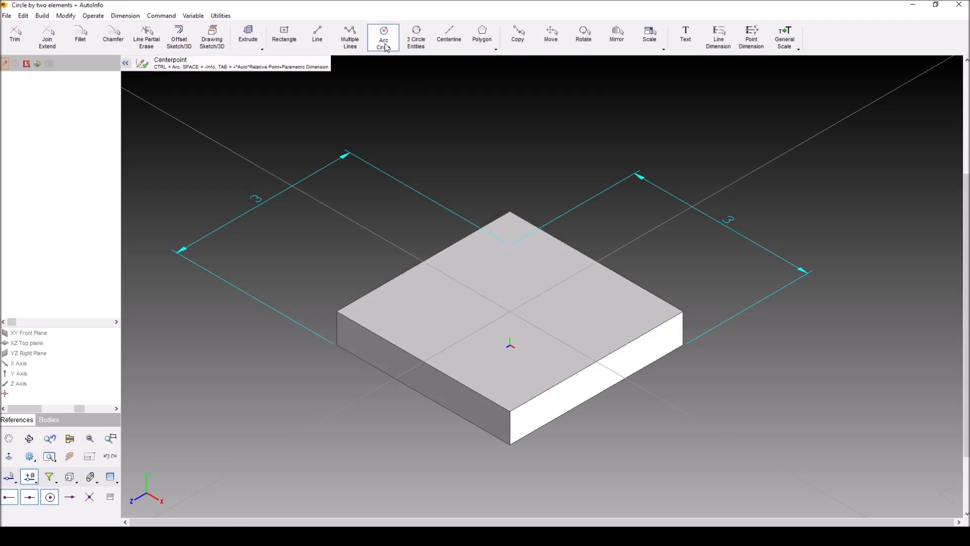
left_click(510, 311)
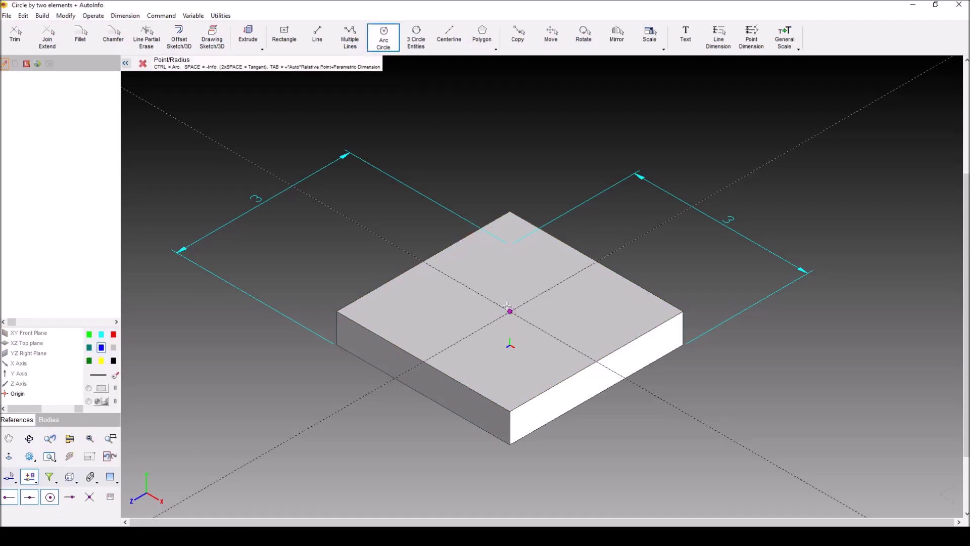
left_click(461, 280)
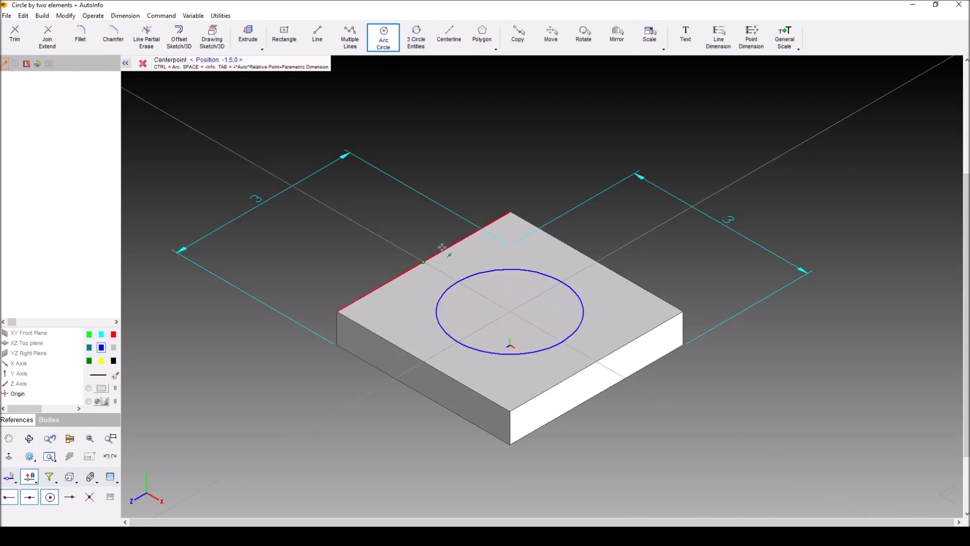
key("Escape")
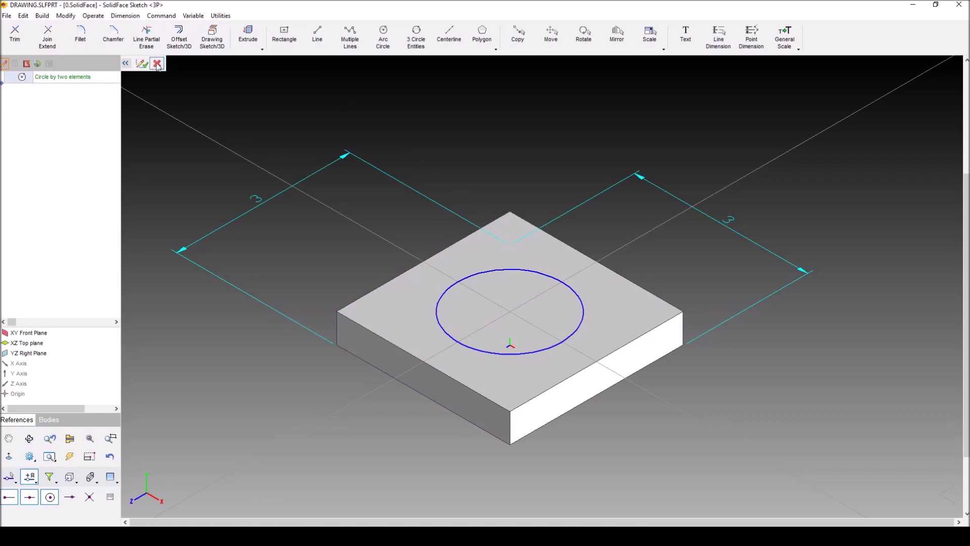
left_click(142, 63)
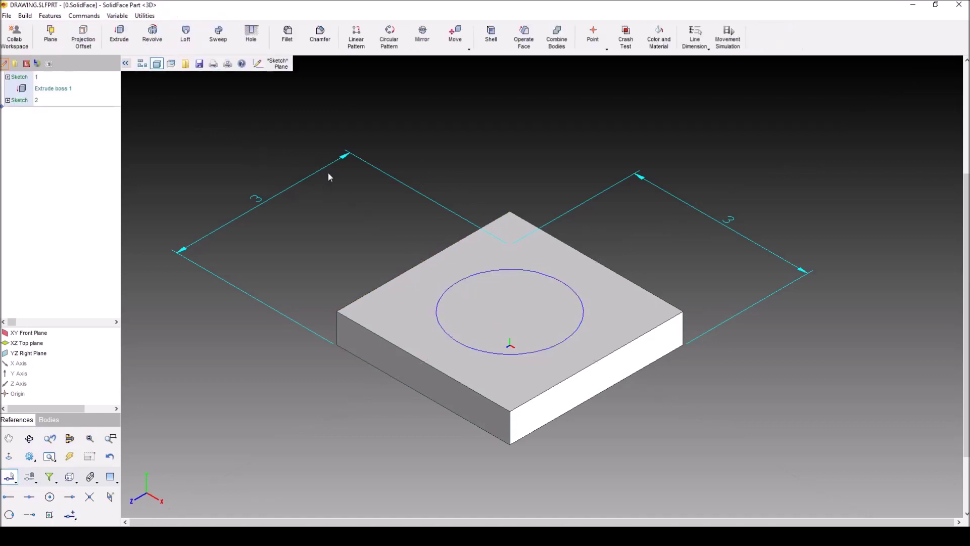
Extrude the circle as a cut 0.5 deep through the plate.
left_click(129, 34)
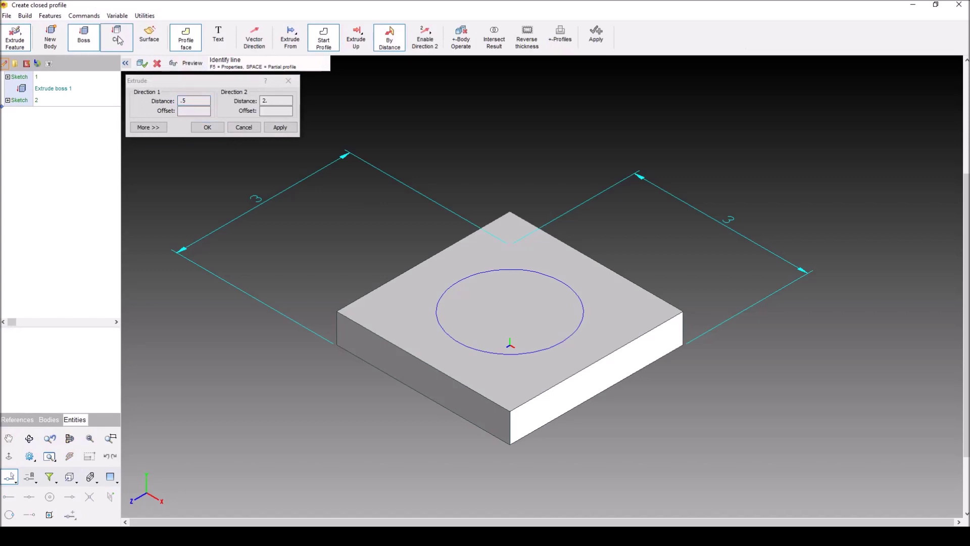
left_click(118, 39)
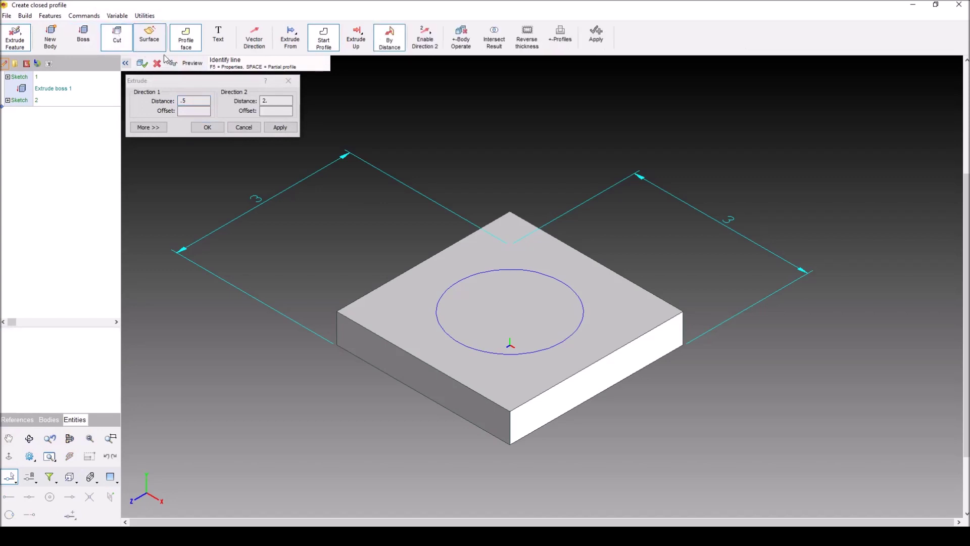
left_click(574, 288)
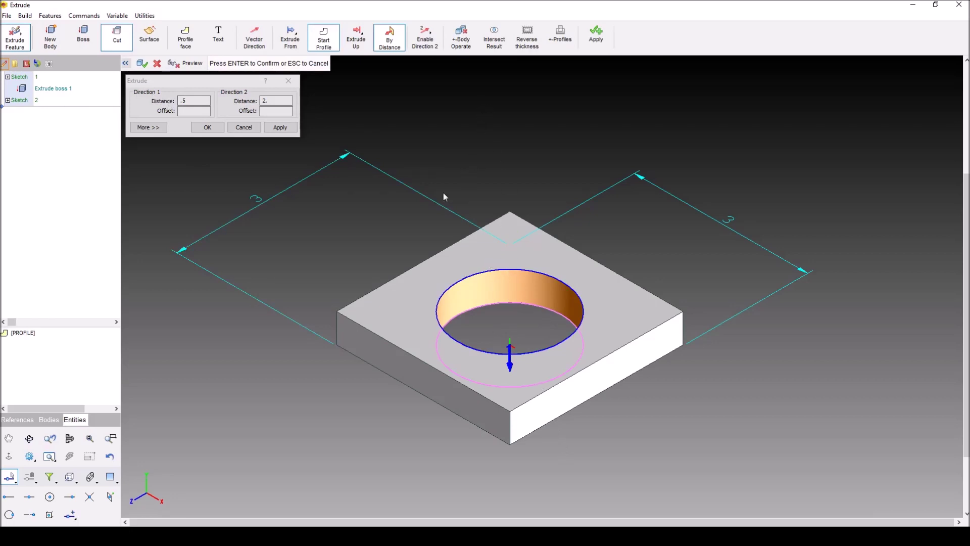
middle_click_drag(498, 238, 502, 276)
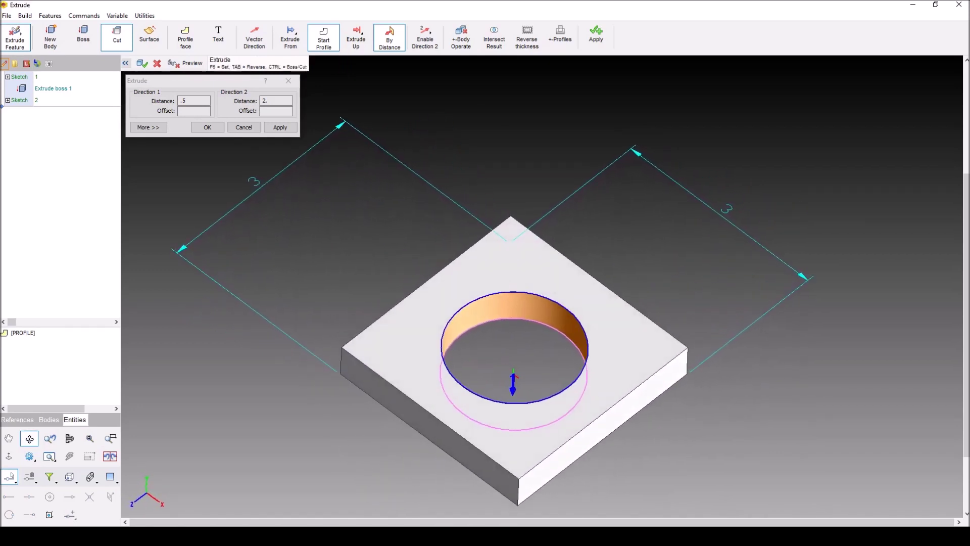
left_click(207, 127)
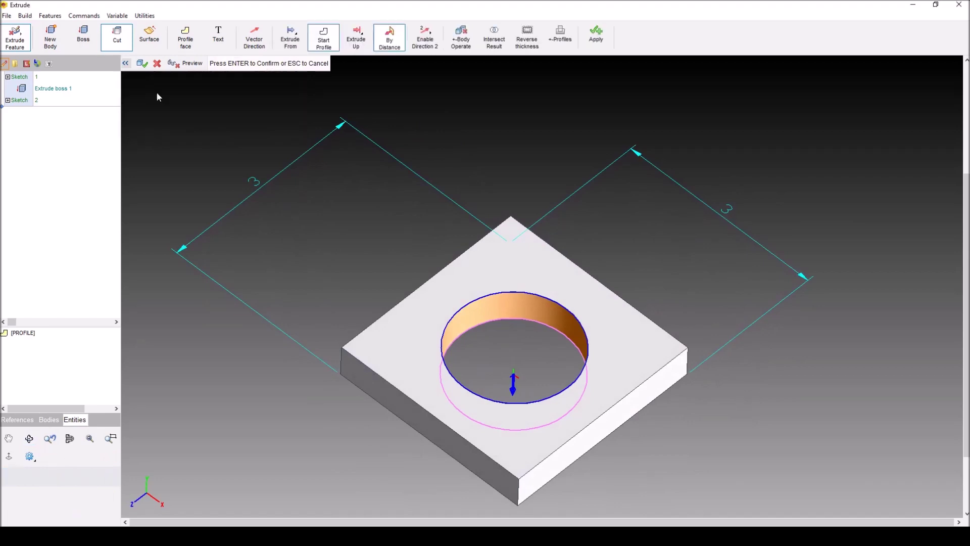
left_click(143, 63)
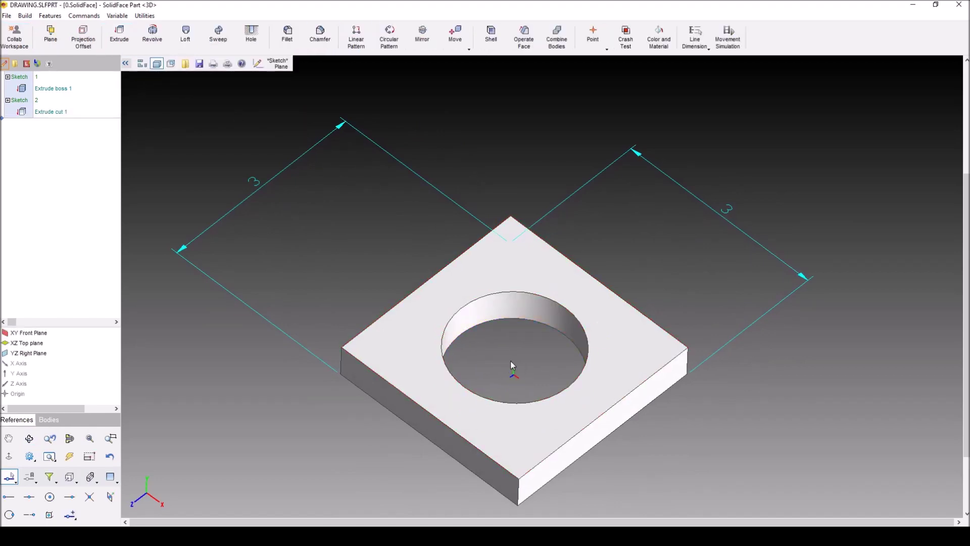
mouse_move(510, 360)
middle_mouse_down()
mouse_move(538, 360)
mouse_move(535, 379)
mouse_move(521, 358)
middle_mouse_up()
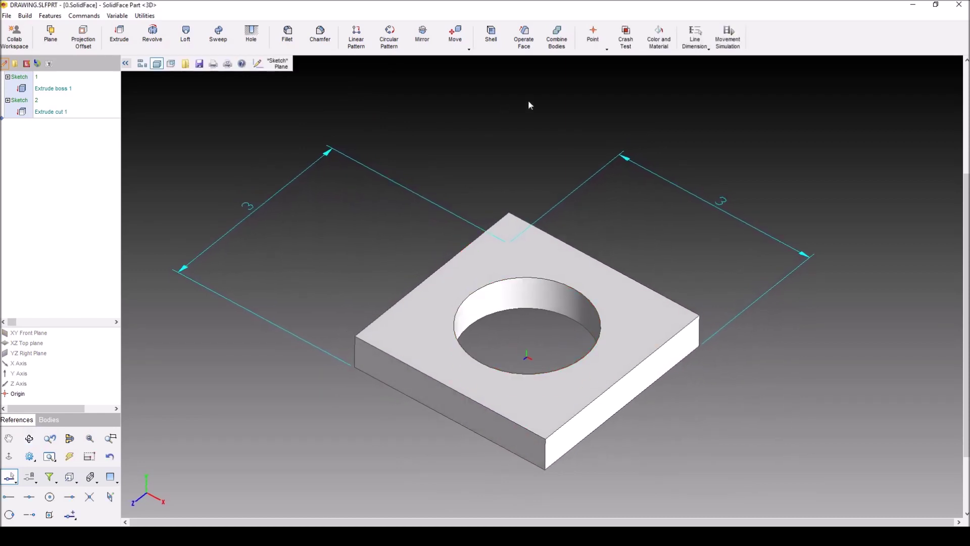